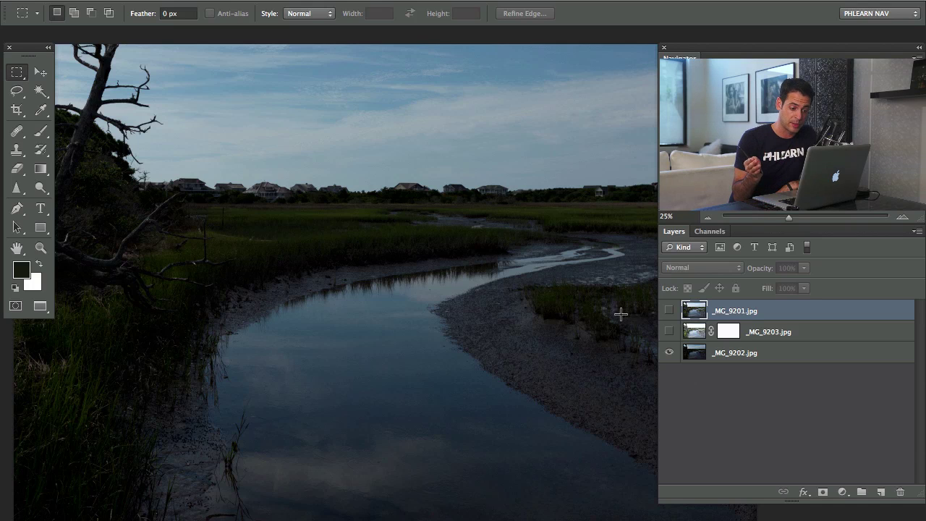
# - Select the dark areas of the _MG_9202.jpg layer with Color Range, sampling the dark marsh and setting Fuzziness to 101
pyautogui.click(725, 354)
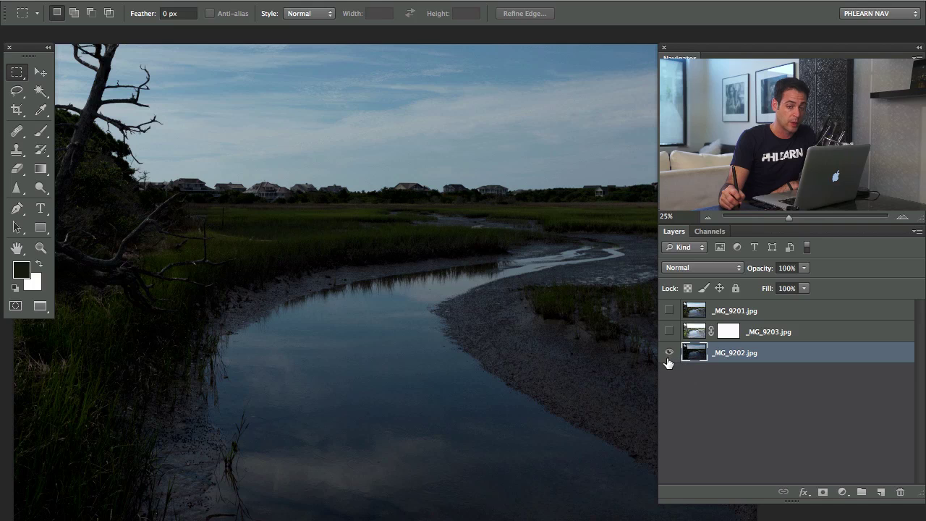
pyautogui.click(319, 0)
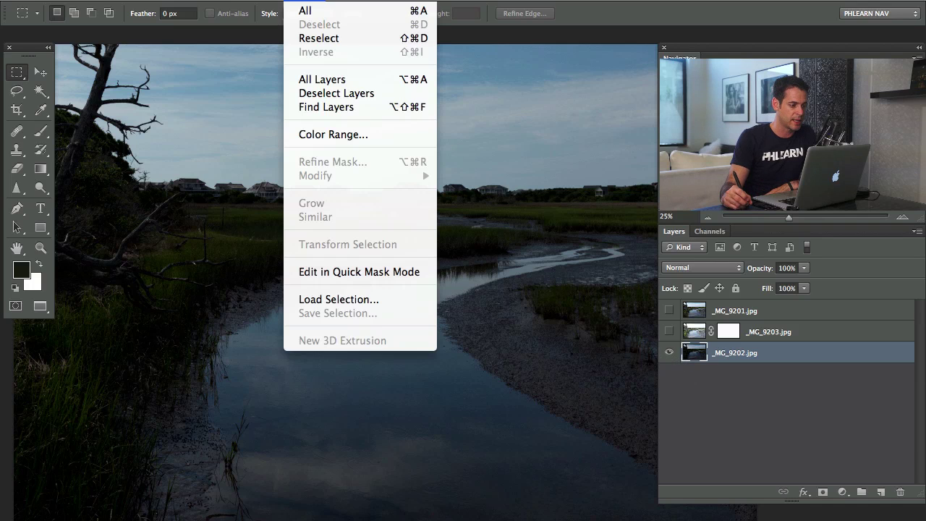
pyautogui.click(335, 135)
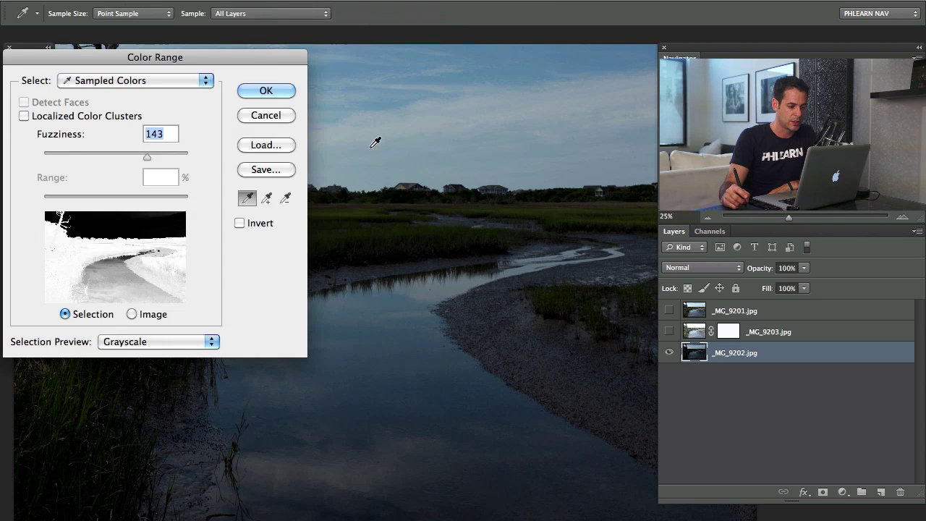
pyautogui.click(368, 244)
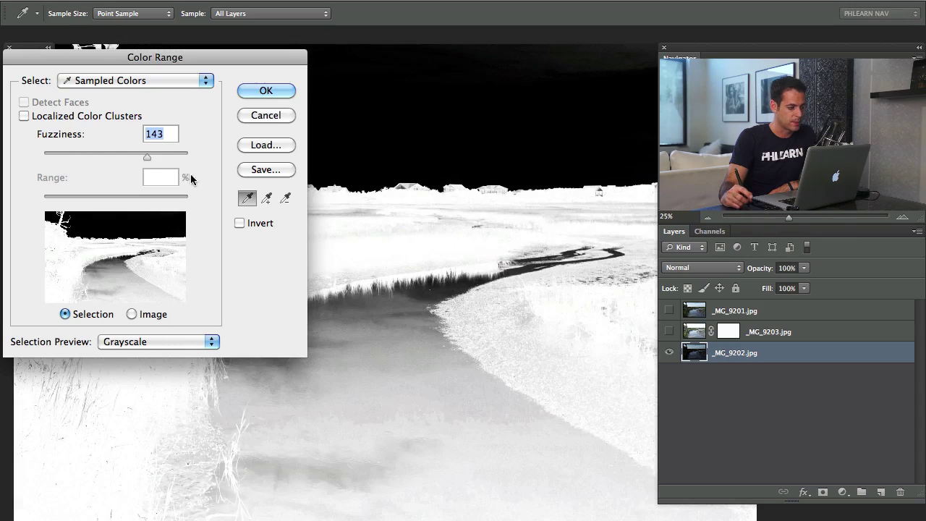
pyautogui.moveTo(148, 154); pyautogui.dragTo(117, 154)
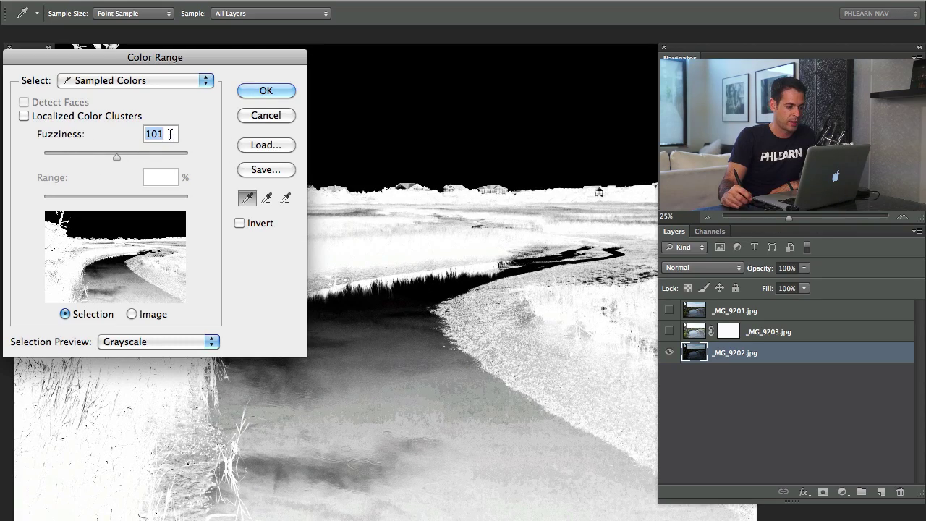
pyautogui.click(265, 90)
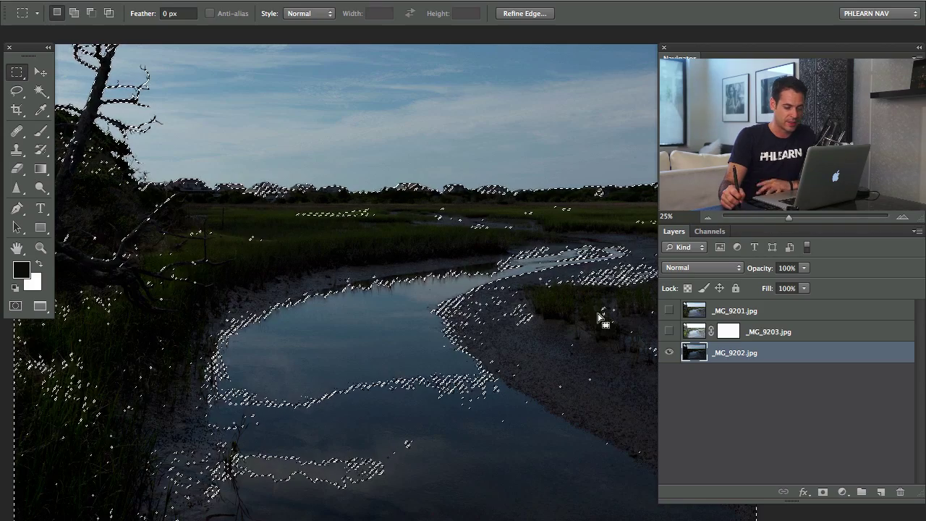
# - Show the _MG_9203.jpg layer, fill the selected dark areas of its mask with black, and clear the selection
pyautogui.click(670, 331)
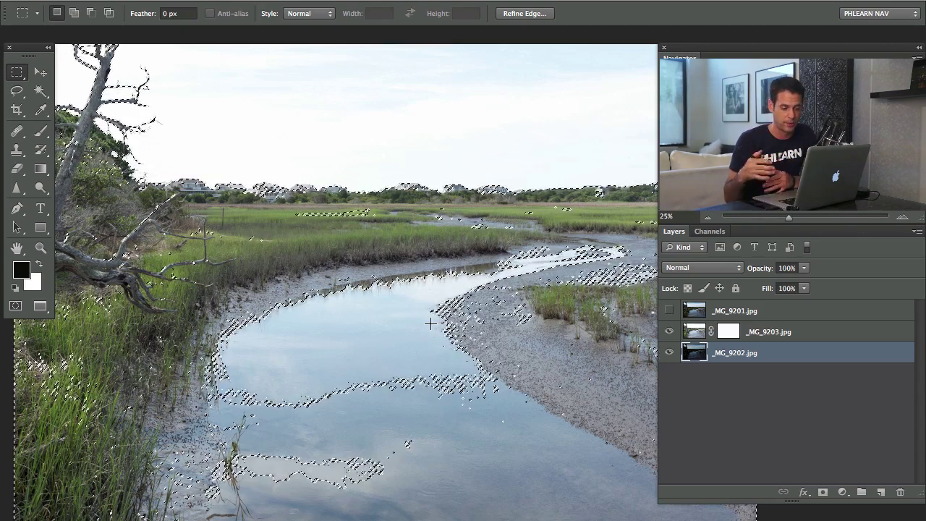
pyautogui.click(670, 332)
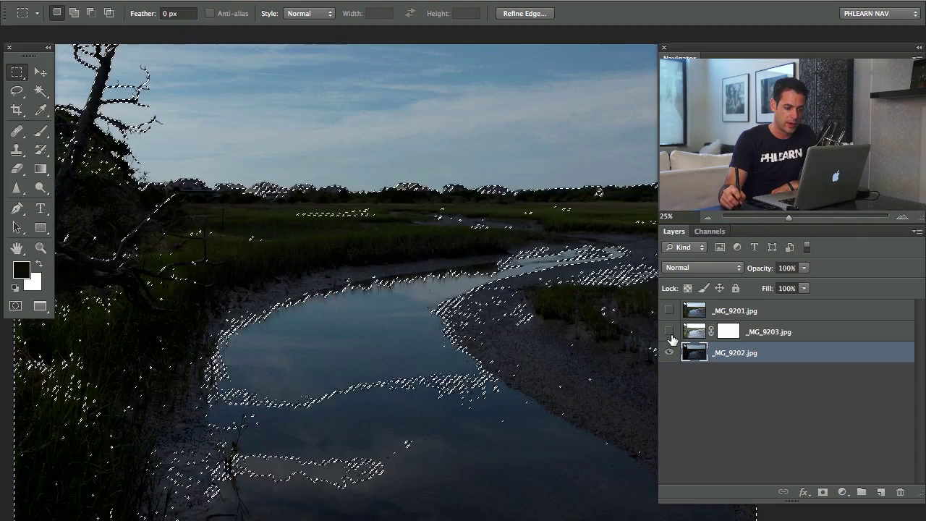
pyautogui.click(670, 332)
pyautogui.click(718, 332)
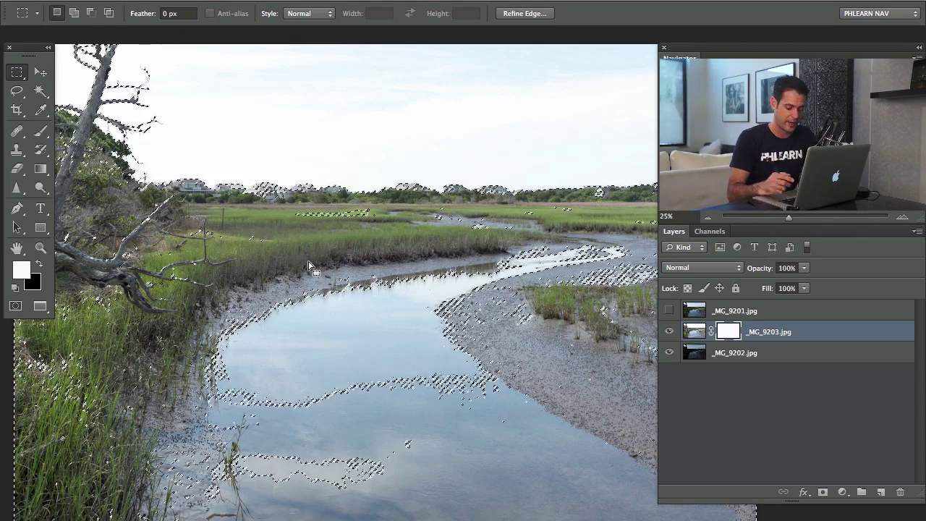
pyautogui.press('BackSpace')
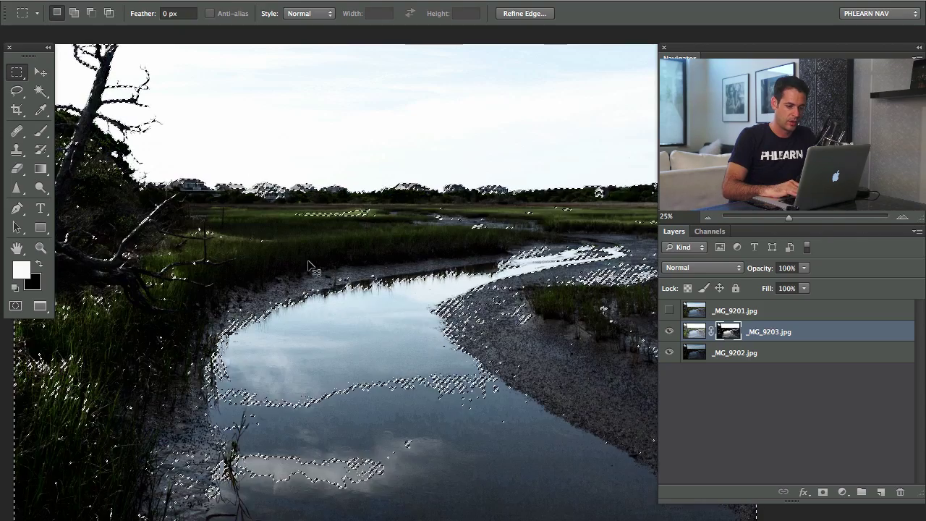
pyautogui.hotkey('ctrl', 'd')
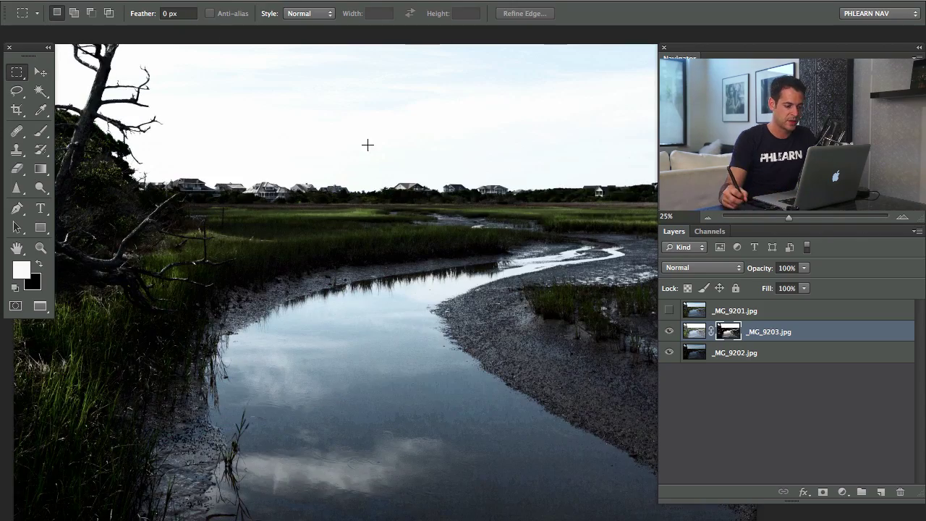
pyautogui.click(668, 332)
pyautogui.click(668, 331)
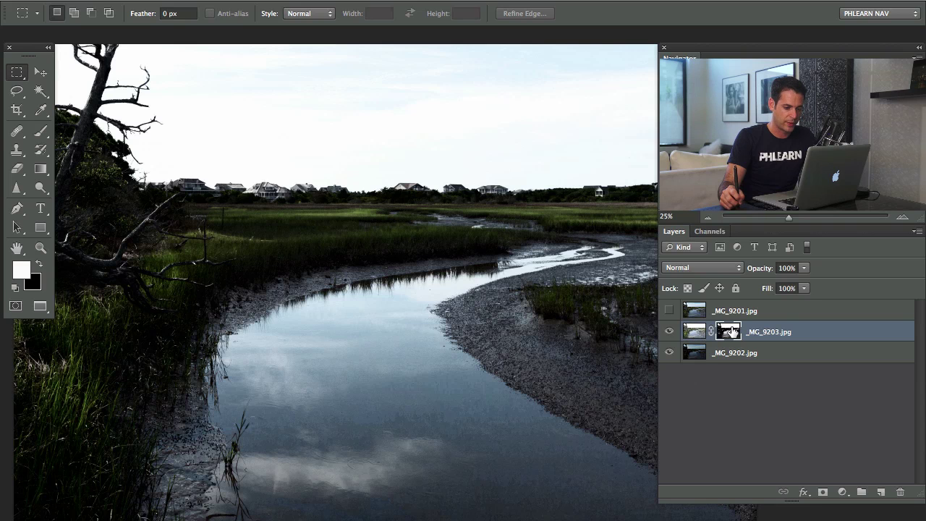
# - Invert the _MG_9203.jpg layer mask and inspect the mask on its own before and after
pyautogui.keyDown('alt'); pyautogui.click(733, 333); pyautogui.keyUp('alt')
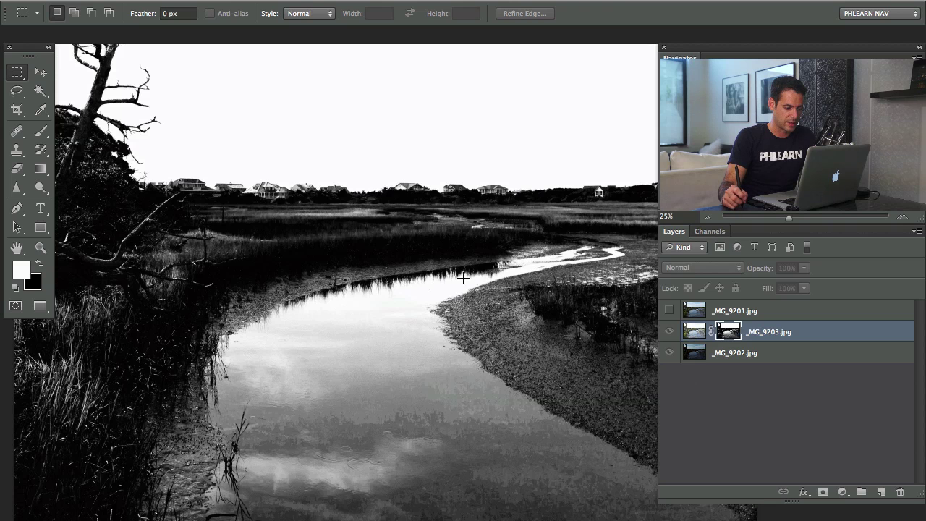
pyautogui.keyDown('alt'); pyautogui.click(727, 335); pyautogui.keyUp('alt')
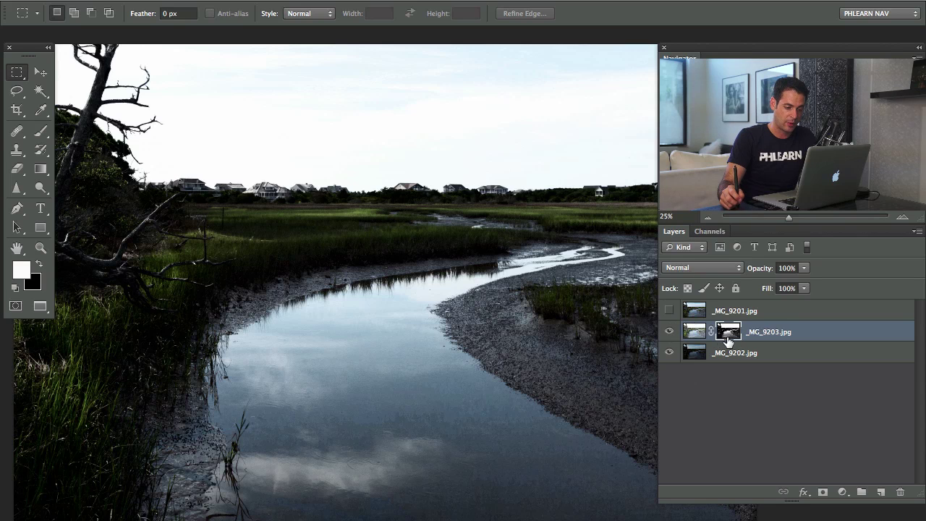
pyautogui.hotkey('ctrl', 'i')
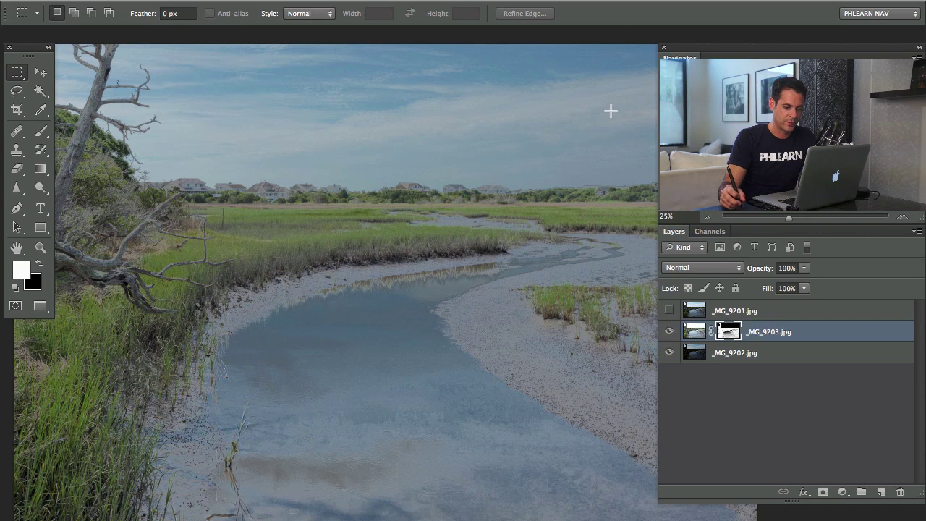
pyautogui.keyDown('alt'); pyautogui.click(728, 331); pyautogui.keyUp('alt')
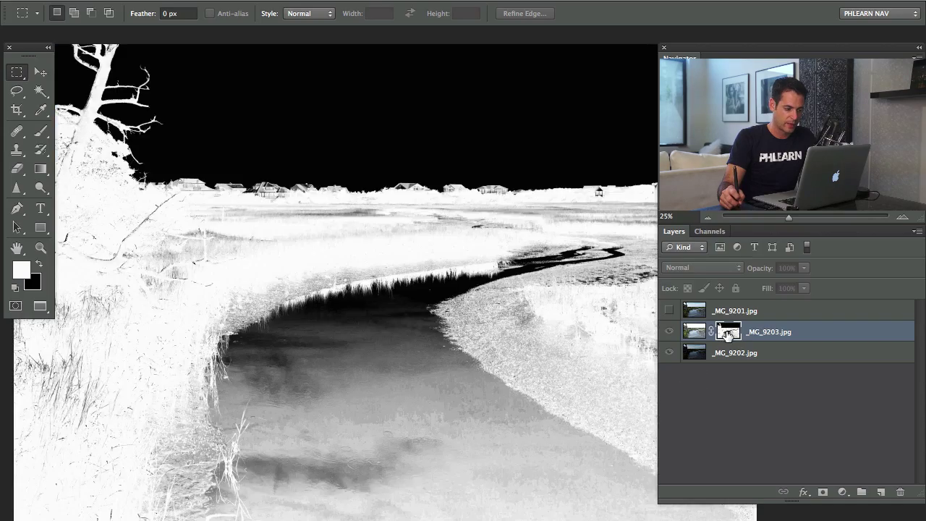
pyautogui.keyDown('alt'); pyautogui.click(728, 334); pyautogui.keyUp('alt')
# - Compare the image with and without the masked _MG_9203.jpg layer
pyautogui.click(668, 332)
pyautogui.click(667, 332)
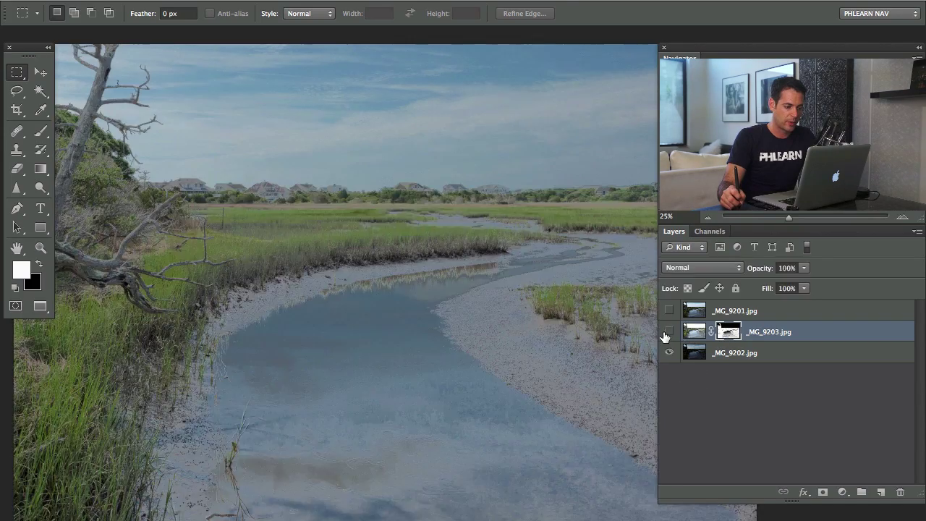
pyautogui.click(667, 333)
pyautogui.click(667, 334)
pyautogui.click(667, 334)
pyautogui.click(668, 337)
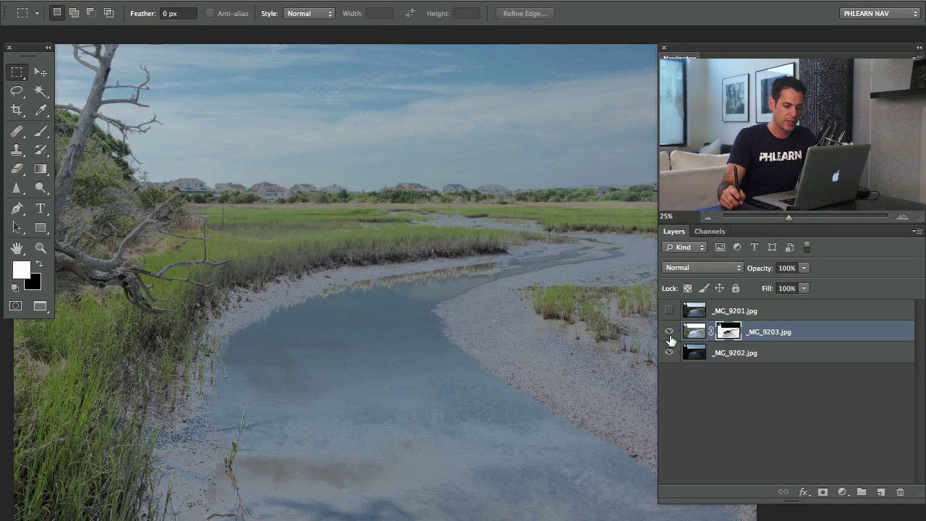
pyautogui.click(668, 339)
pyautogui.click(668, 333)
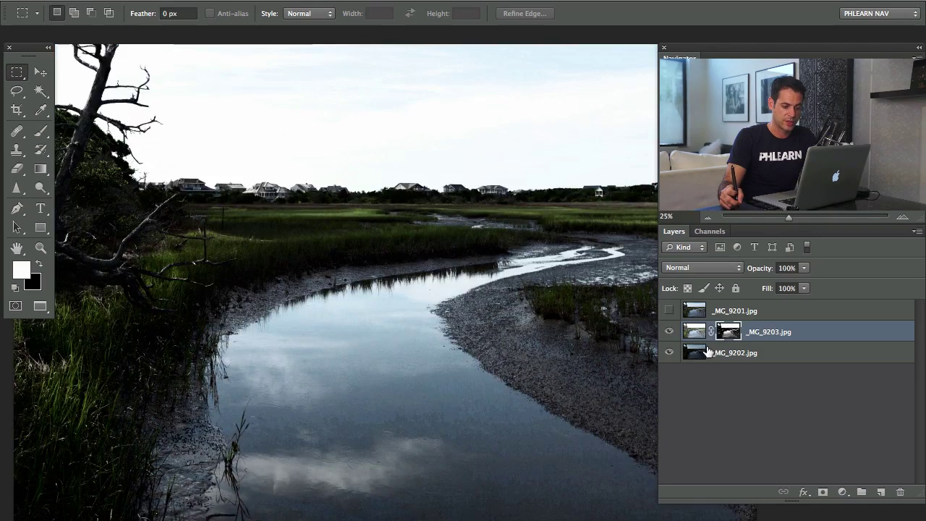
# - Undo the inversion and the black fill on the _MG_9203.jpg layer mask
pyautogui.click(707, 352)
pyautogui.keyDown('ctrl'); pyautogui.click(726, 332); pyautogui.keyUp('ctrl')
pyautogui.click(728, 332)
pyautogui.press('x')
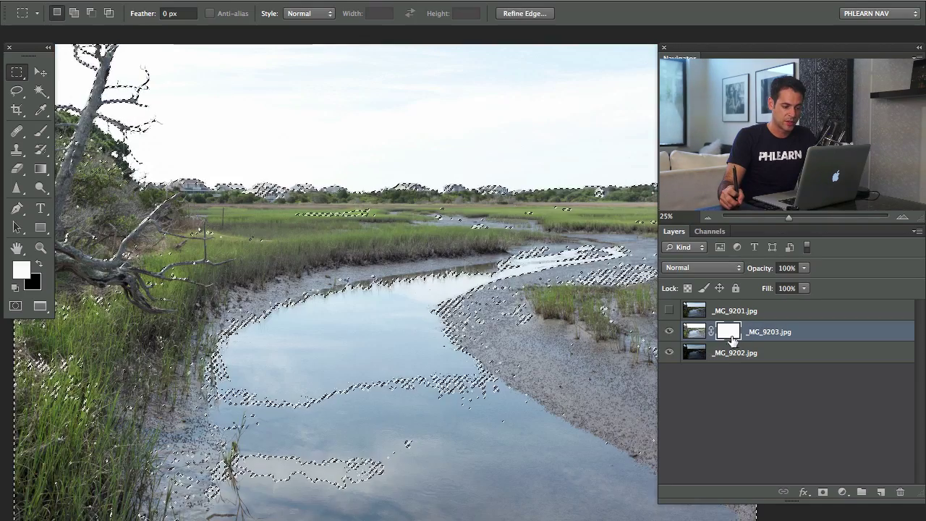
# - Clear the selection, then invert the white _MG_9203.jpg layer mask to solid black and hide that layer
pyautogui.hotkey('ctrl', 'd')
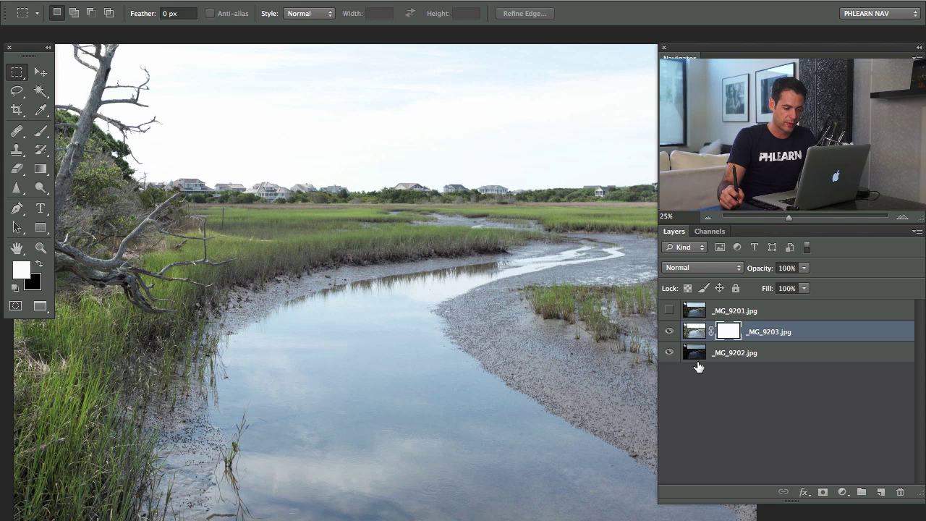
pyautogui.hotkey('ctrl', 'i')
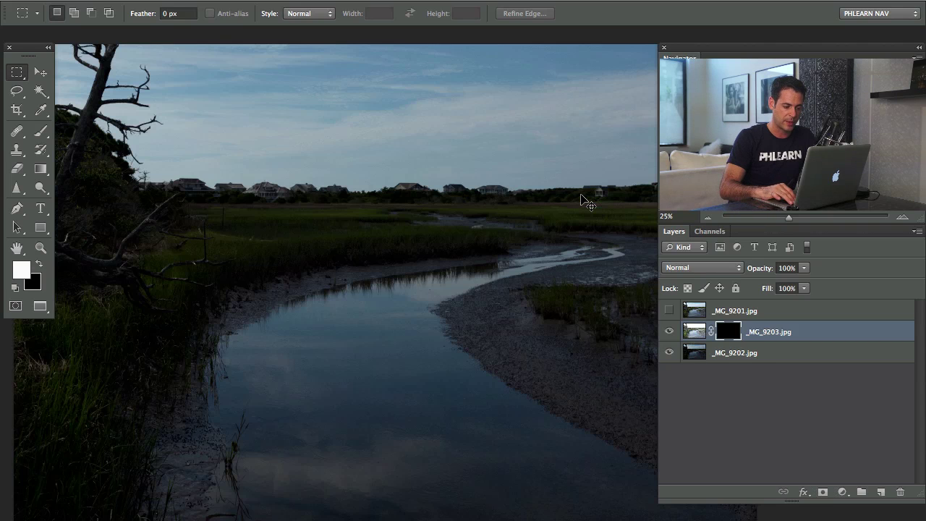
pyautogui.click(670, 331)
# - Reselect the dark areas of the _MG_9202.jpg layer with Color Range at Fuzziness 101
pyautogui.click(705, 356)
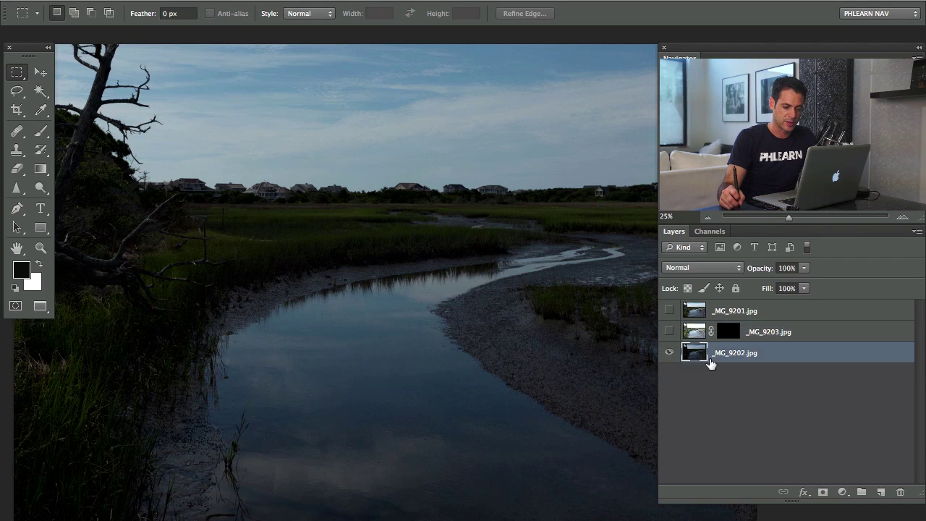
pyautogui.click(306, 2)
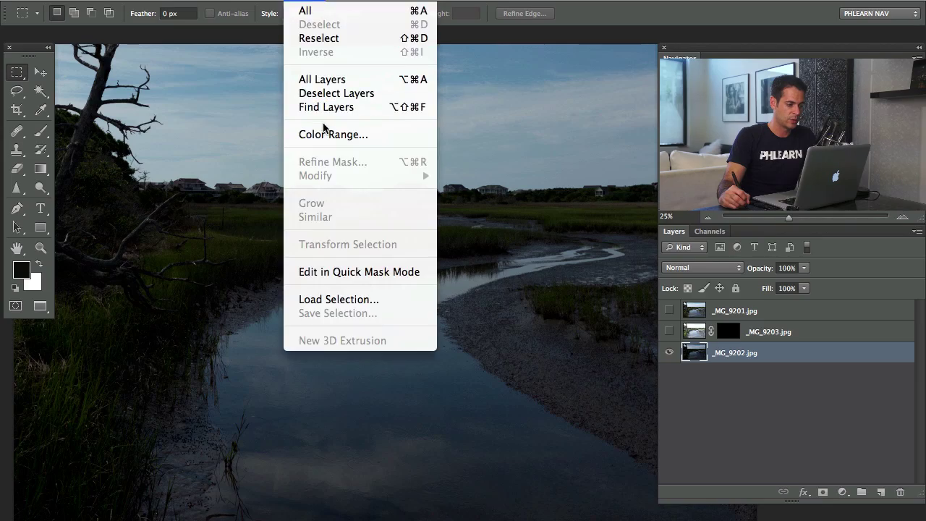
pyautogui.click(399, 132)
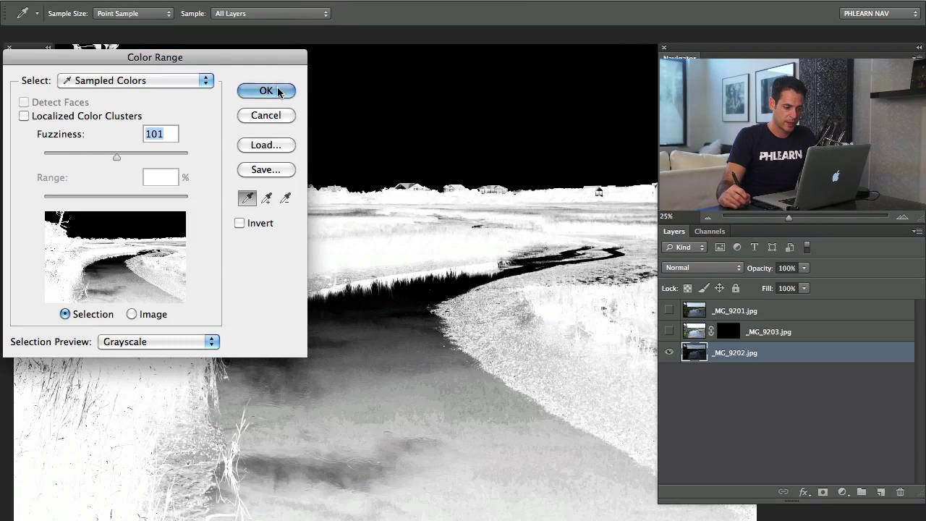
pyautogui.click(267, 91)
# - Show the _MG_9203.jpg layer, fill the selected areas of its black mask with White at 100% opacity, and deselect
pyautogui.click(670, 332)
pyautogui.click(717, 334)
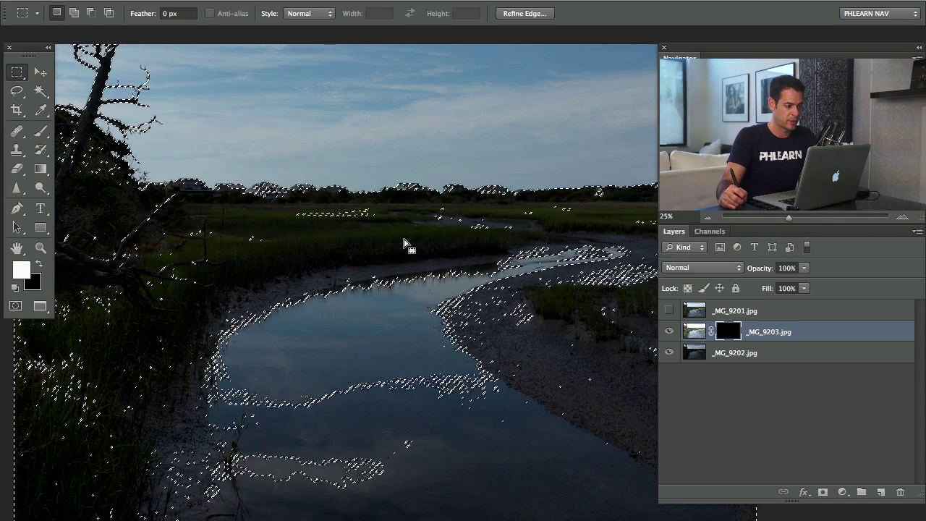
pyautogui.hotkey('shift', 'BackSpace')
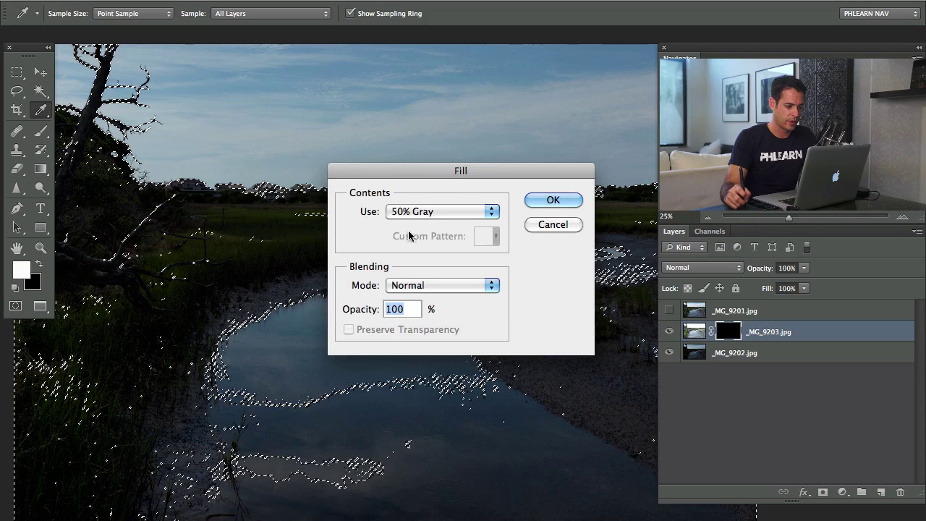
pyautogui.click(434, 211)
pyautogui.click(425, 224)
pyautogui.click(546, 201)
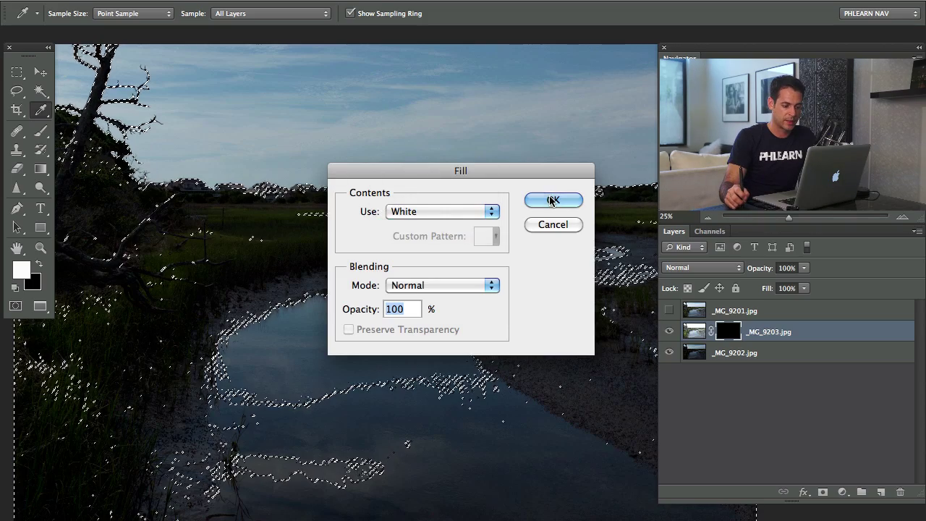
pyautogui.press('m')
pyautogui.hotkey('ctrl', 'd')
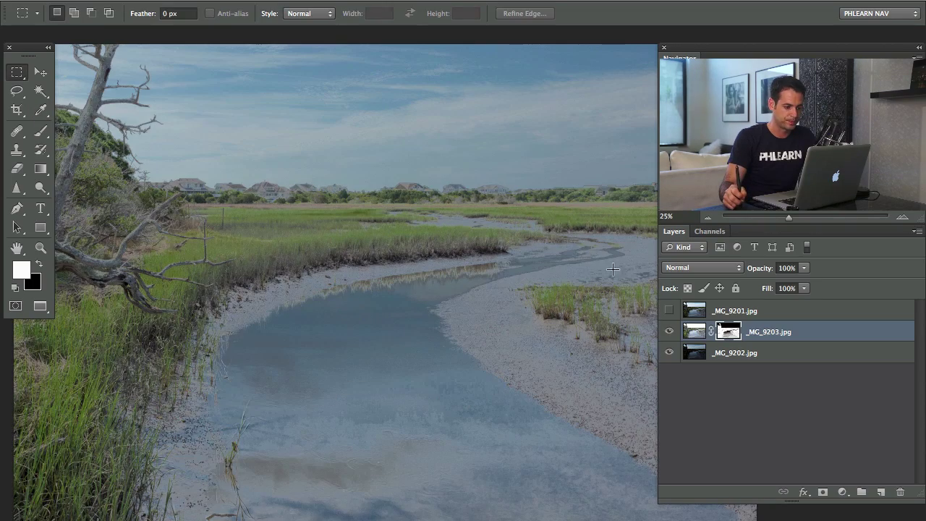
# - Check the exposure blend by comparing the image with the masked _MG_9203.jpg layer off and on
pyautogui.click(669, 331)
pyautogui.click(668, 331)
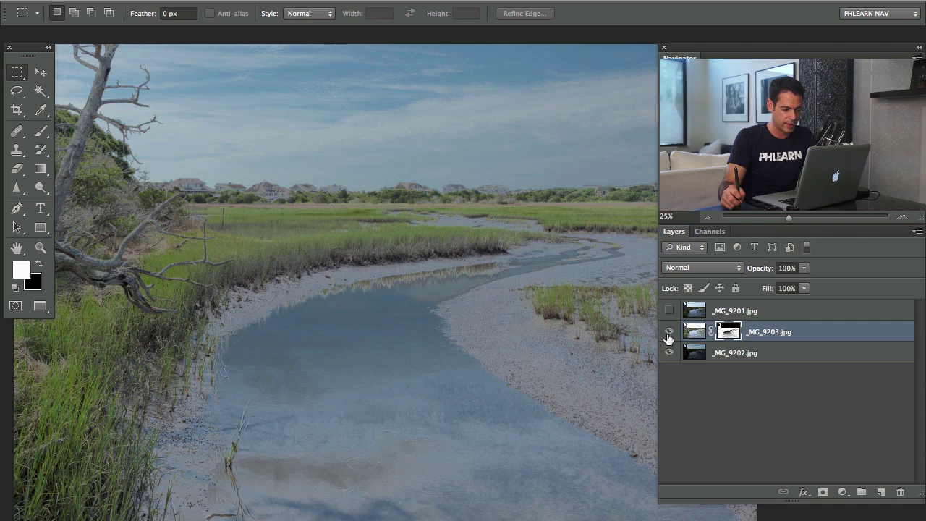
pyautogui.click(663, 332)
pyautogui.click(664, 332)
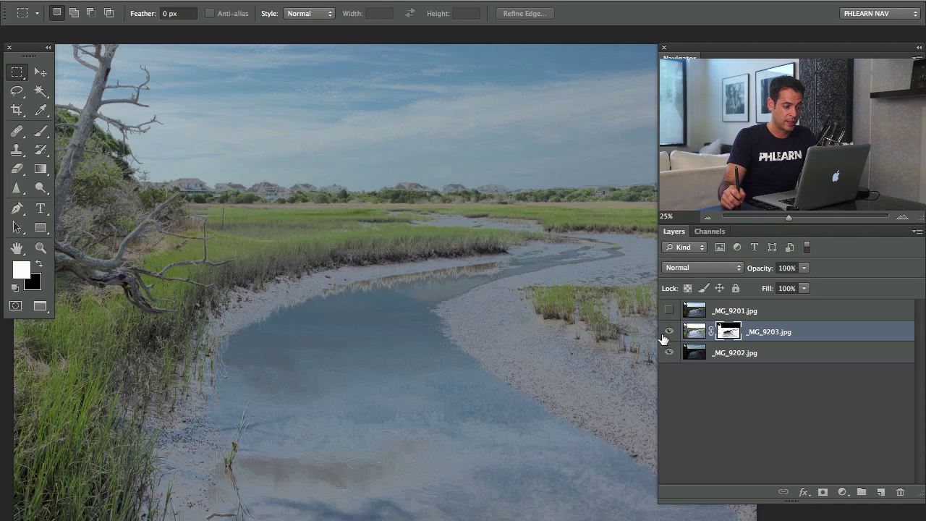
pyautogui.click(664, 333)
pyautogui.click(664, 333)
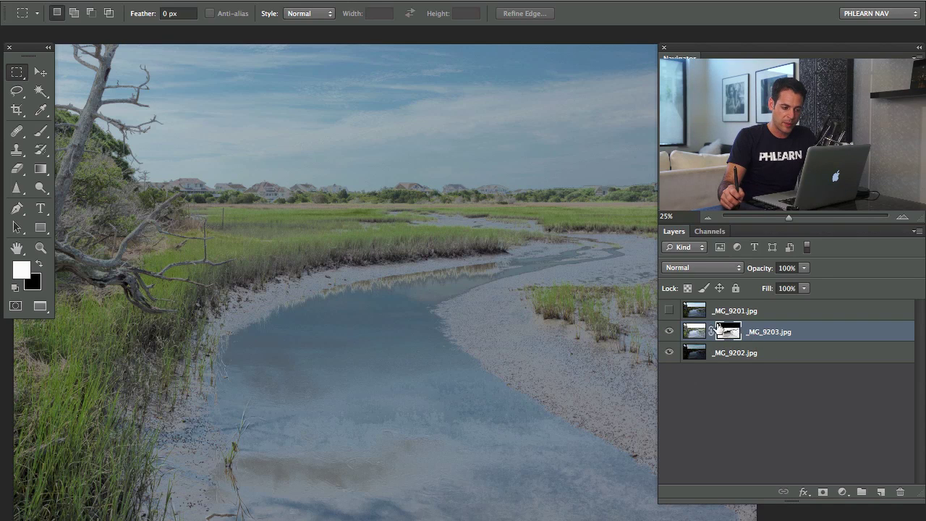
# - Select the topmost _MG_9201.jpg layer and make it visible
pyautogui.moveTo(305, 227); pyautogui.dragTo(368, 248)
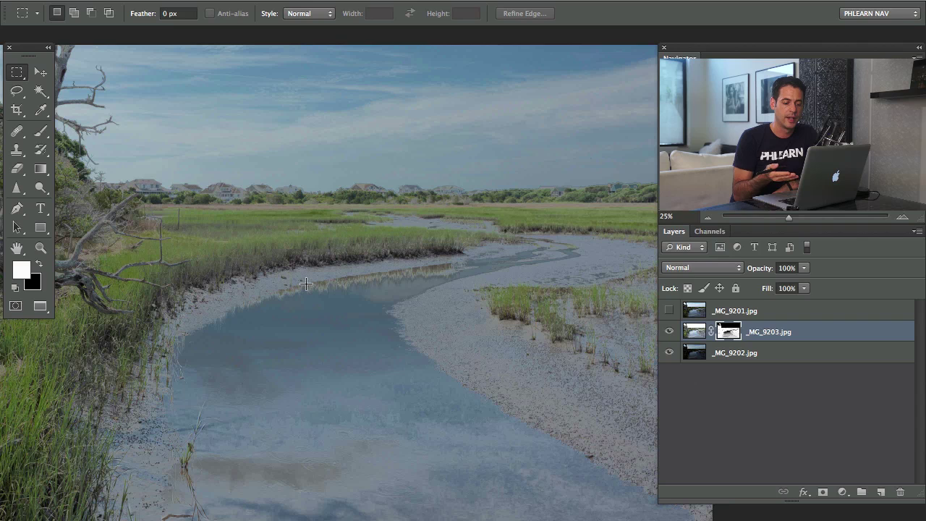
pyautogui.click(771, 316)
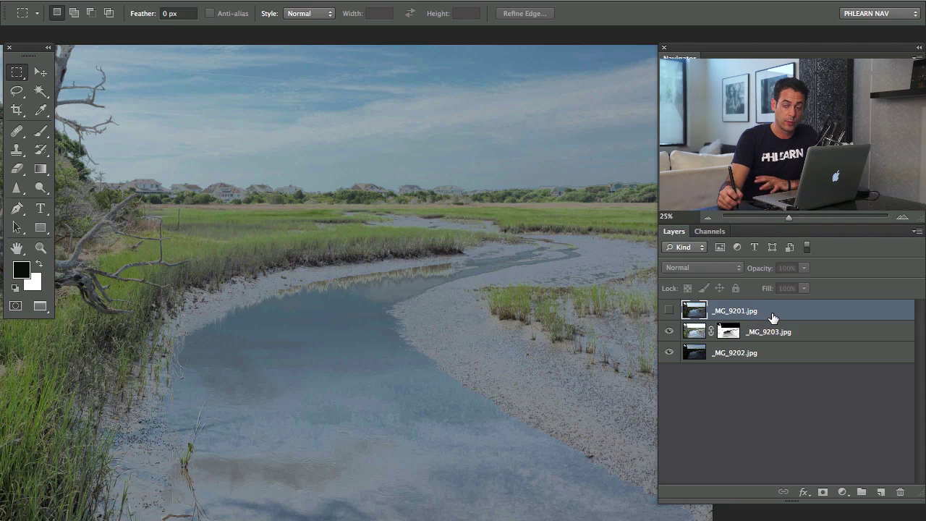
pyautogui.click(669, 311)
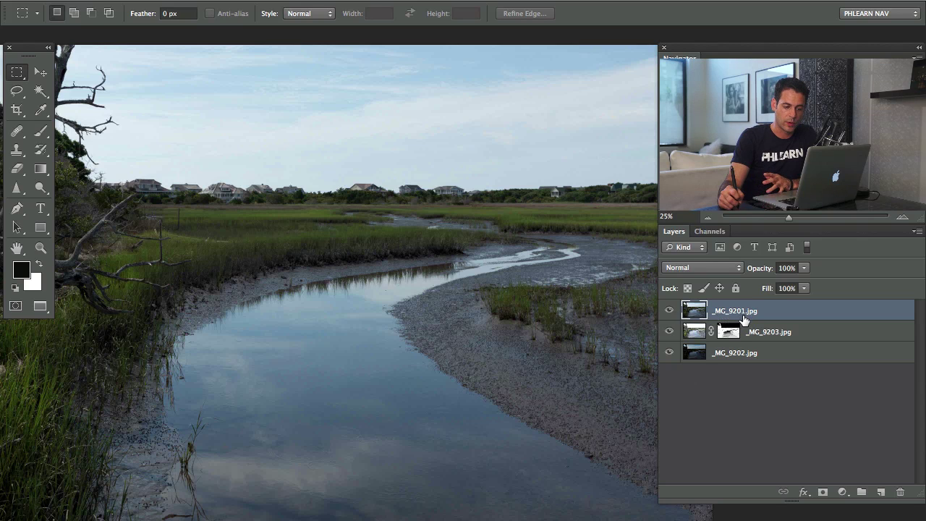
# - Set the _MG_9201.jpg layer's opacity to 54% and compare the image with that layer off and on
pyautogui.moveTo(756, 274); pyautogui.dragTo(726, 275)
pyautogui.click(669, 311)
pyautogui.click(669, 311)
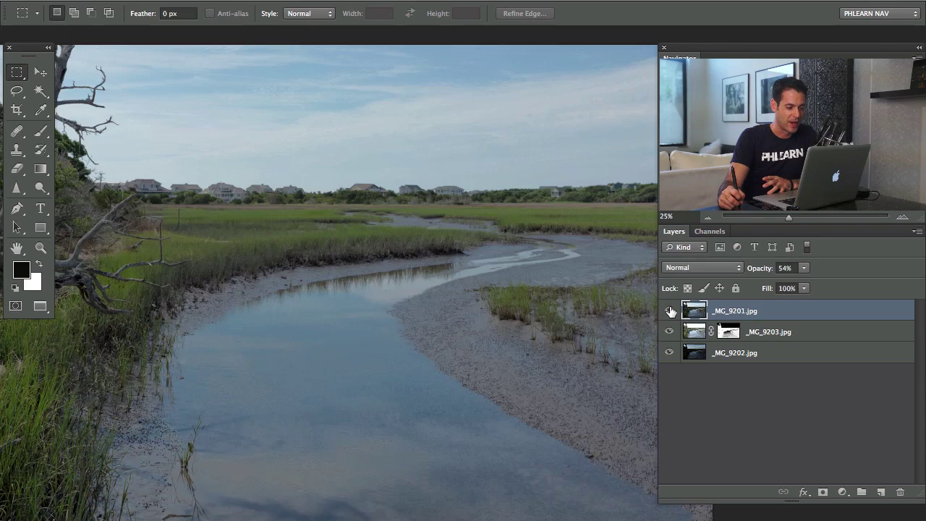
pyautogui.click(670, 312)
pyautogui.click(672, 314)
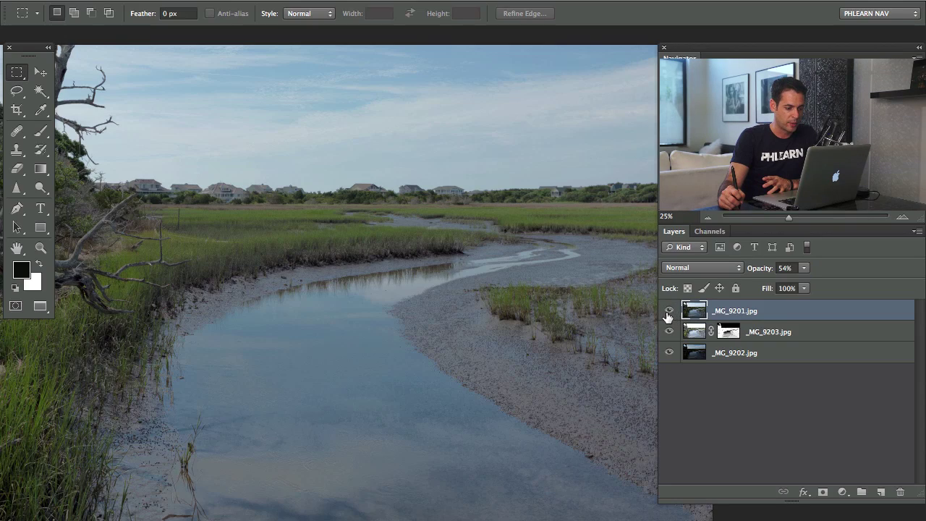
pyautogui.click(666, 310)
pyautogui.click(667, 310)
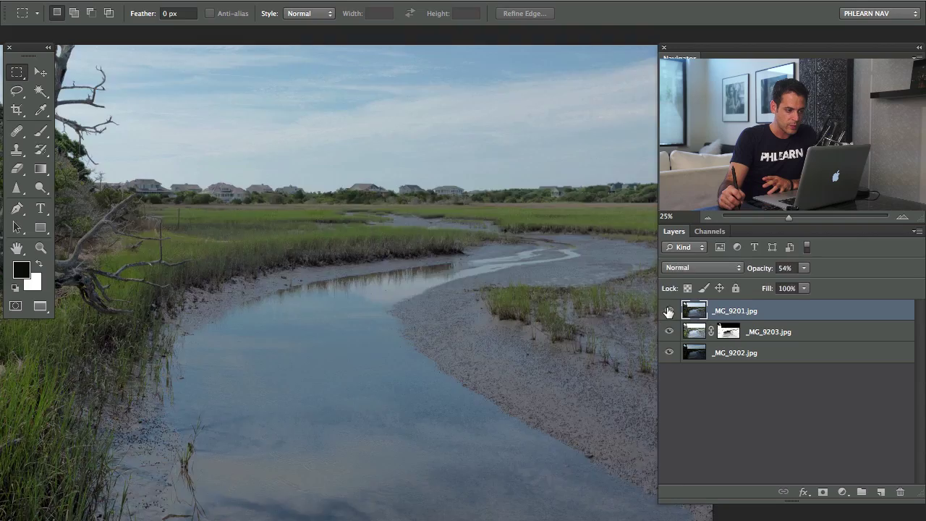
pyautogui.click(666, 311)
pyautogui.click(667, 314)
# - Check what the _MG_9203.jpg and _MG_9202.jpg layers each contribute by switching them off and on in turn
pyautogui.click(669, 331)
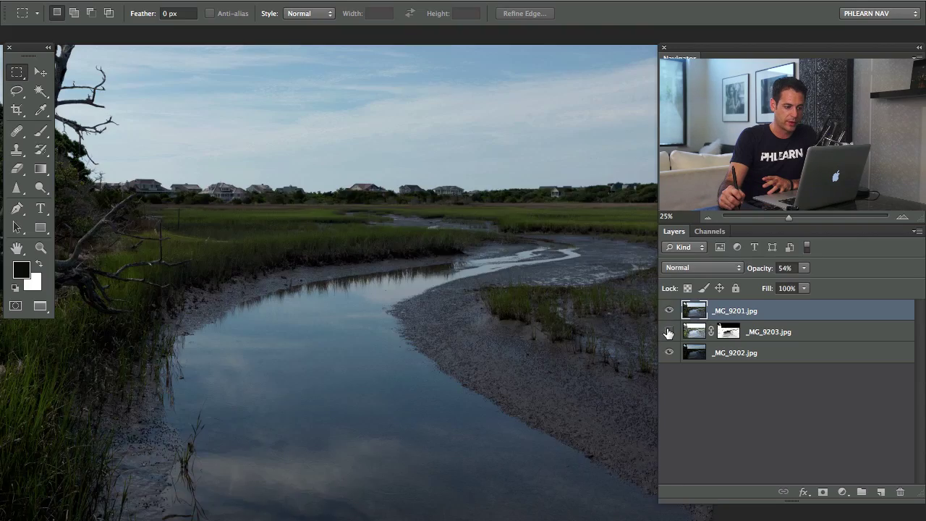
pyautogui.click(669, 333)
pyautogui.click(669, 351)
pyautogui.click(669, 353)
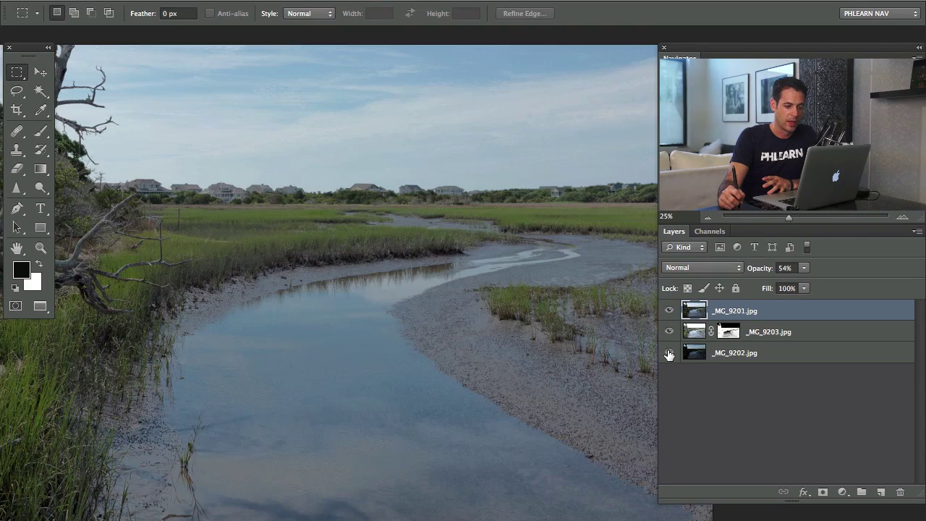
# - View the _MG_9202.jpg exposure alone, and restore the _MG_9203.jpg and _MG_9201.jpg layers one after the other
pyautogui.keyDown('alt'); pyautogui.click(669, 353); pyautogui.keyUp('alt')
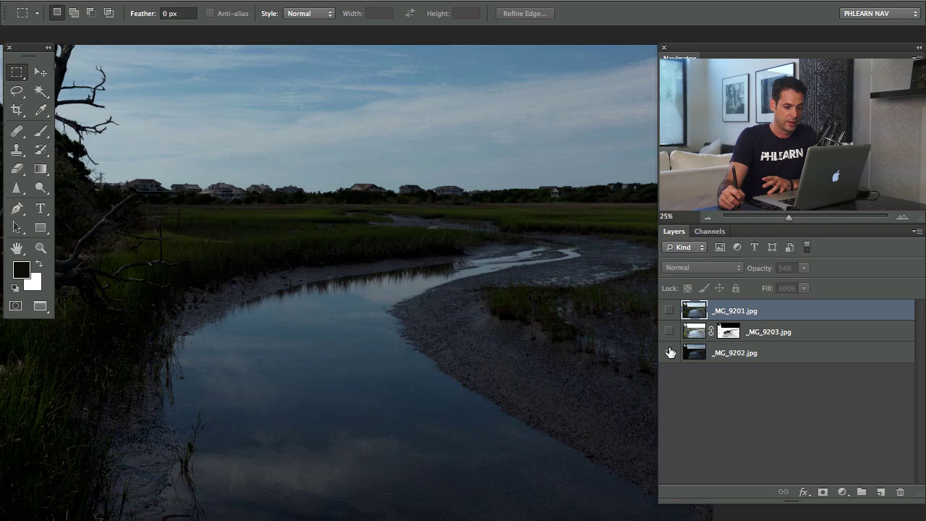
pyautogui.click(669, 353)
pyautogui.click(668, 353)
pyautogui.click(669, 331)
pyautogui.click(669, 310)
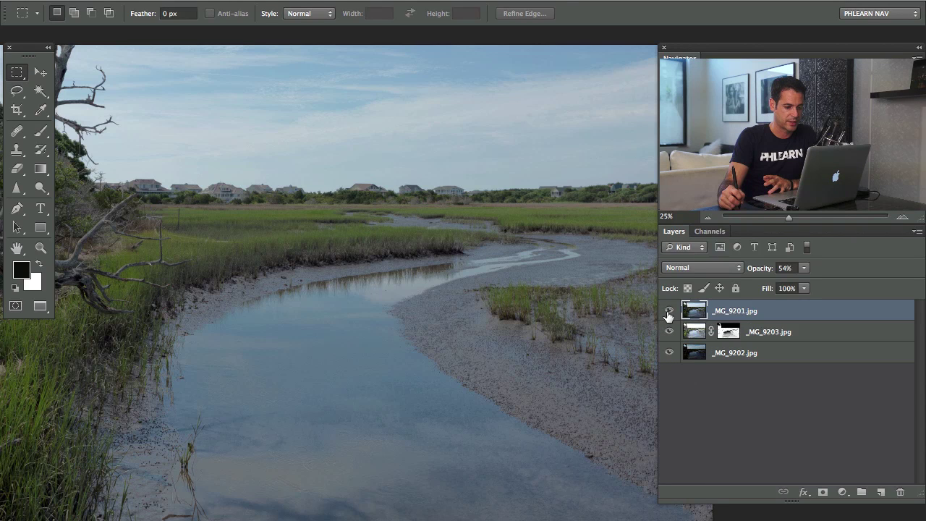
# - Isolate _MG_9202.jpg again, compare it with the masked _MG_9203.jpg layer off and on, and show _MG_9201.jpg on top
pyautogui.keyDown('alt'); pyautogui.click(668, 352); pyautogui.keyUp('alt')
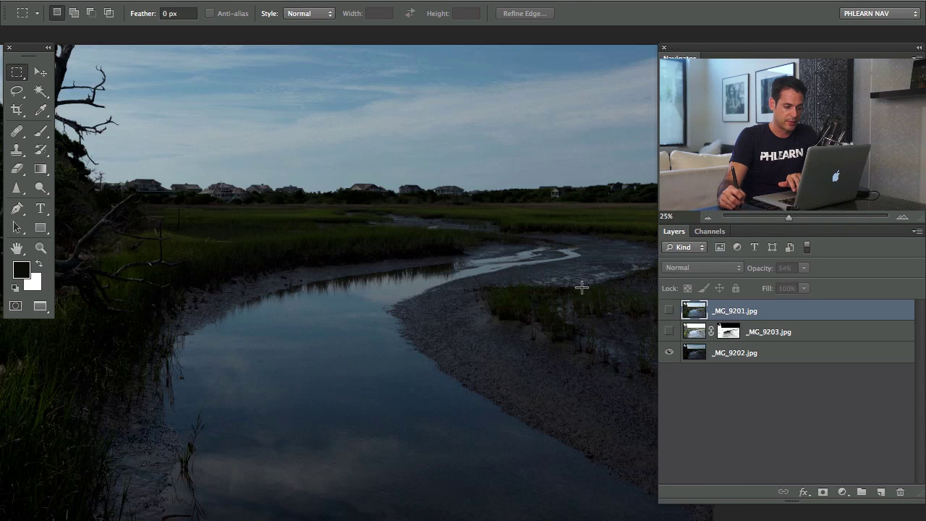
pyautogui.click(669, 331)
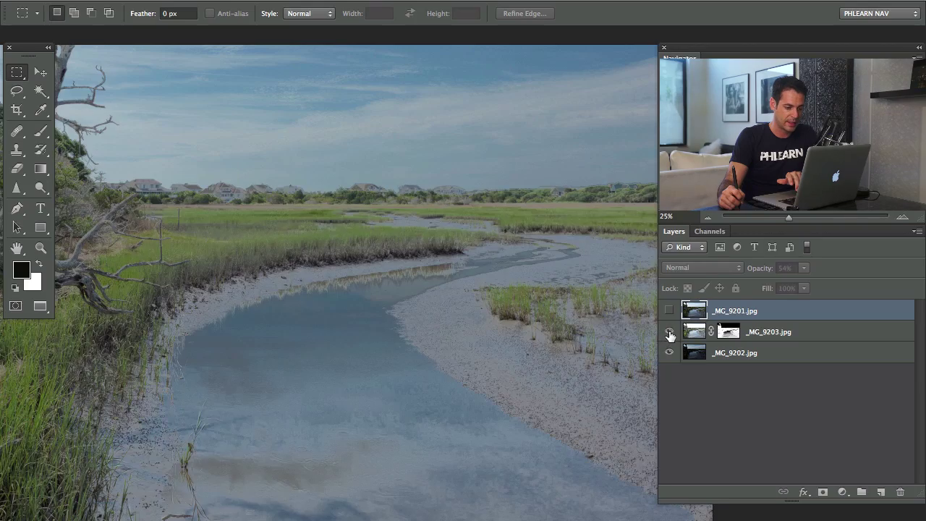
pyautogui.click(669, 333)
pyautogui.click(669, 333)
pyautogui.click(668, 333)
pyautogui.click(668, 333)
pyautogui.click(666, 334)
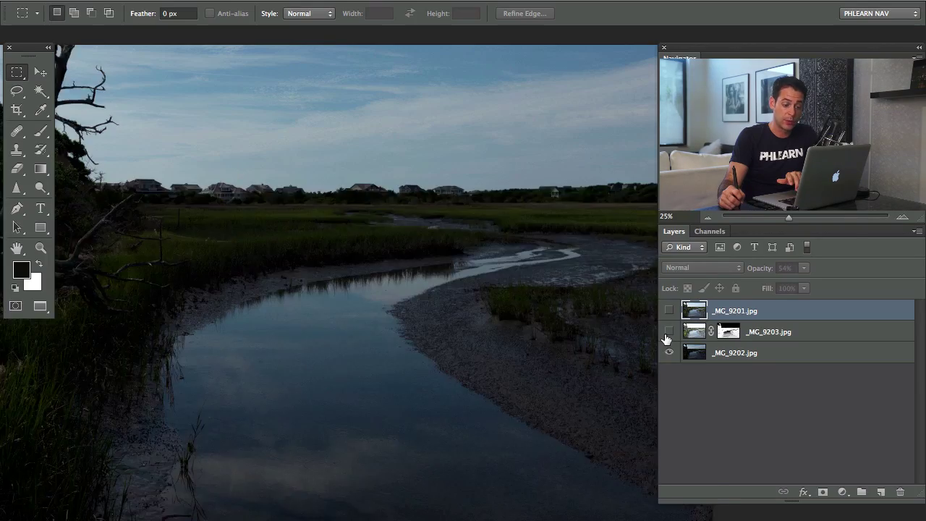
pyautogui.click(667, 333)
pyautogui.click(668, 311)
pyautogui.click(668, 312)
pyautogui.click(669, 312)
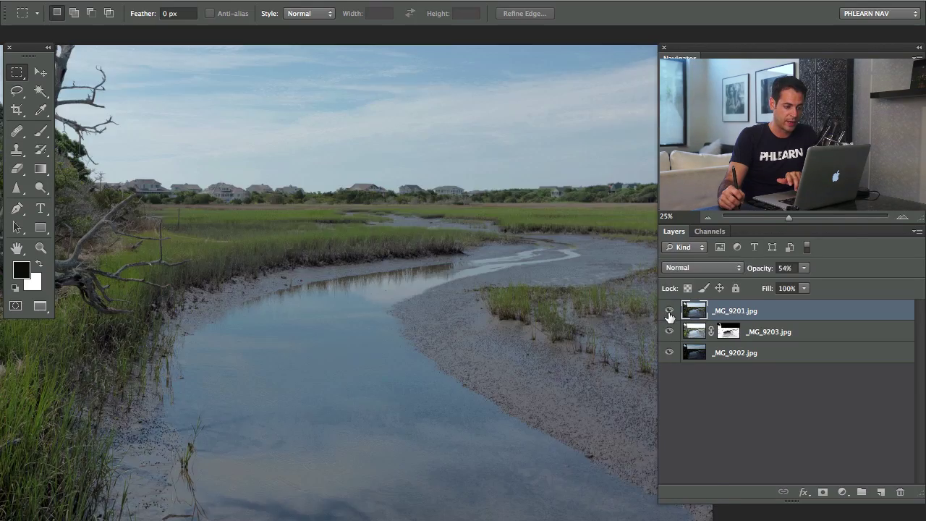
# - Examine the blend at 66.67% along the shoreline, mud bank, tree branches, sky and houses, and return to the 25% view
pyautogui.moveTo(366, 293); pyautogui.dragTo(499, 294)
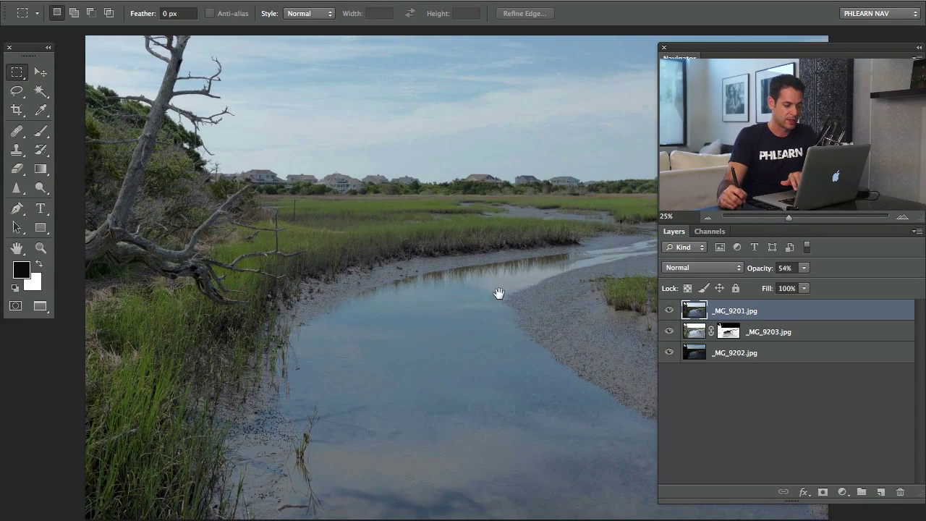
pyautogui.press('super+plus')
pyautogui.press('super+plus')
pyautogui.press('super+plus')
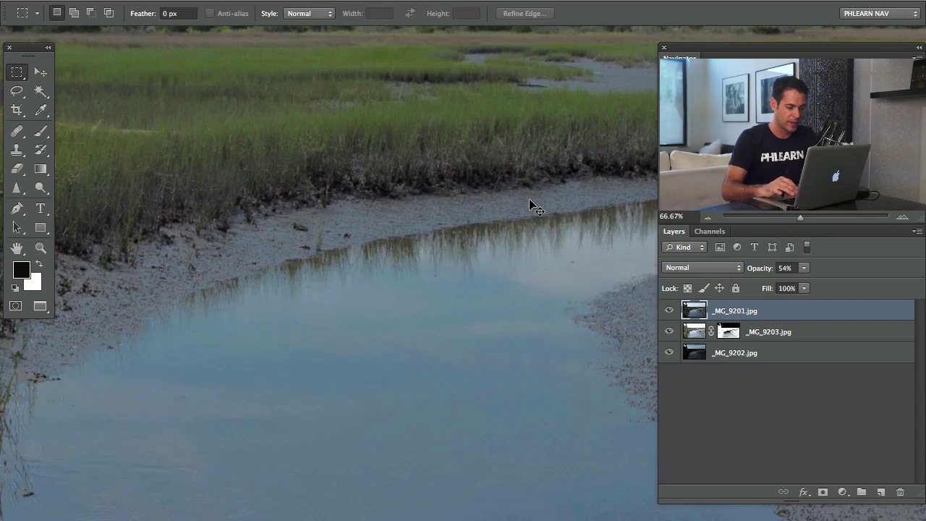
pyautogui.moveTo(503, 289); pyautogui.dragTo(427, 282)
pyautogui.scroll(-10, 360, 370)
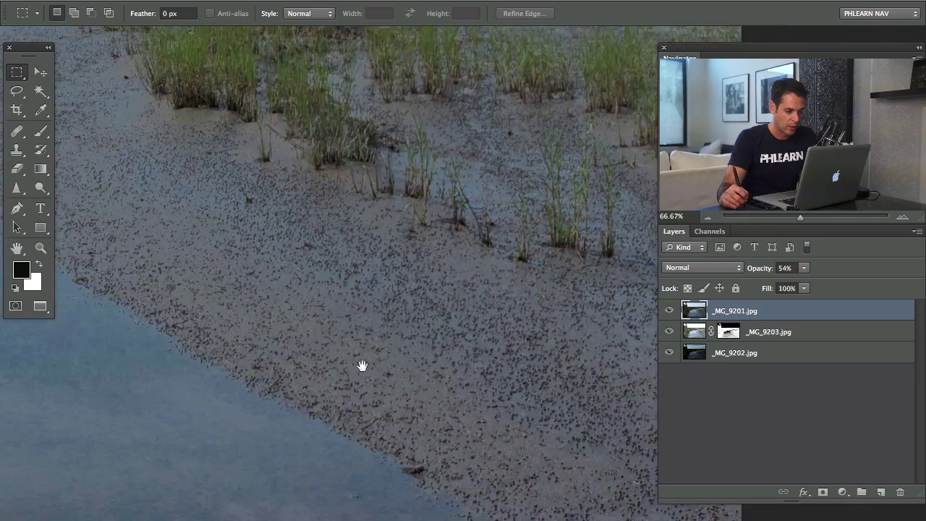
pyautogui.scroll(5, 452, 337)
pyautogui.hscroll(-5, 452, 337)
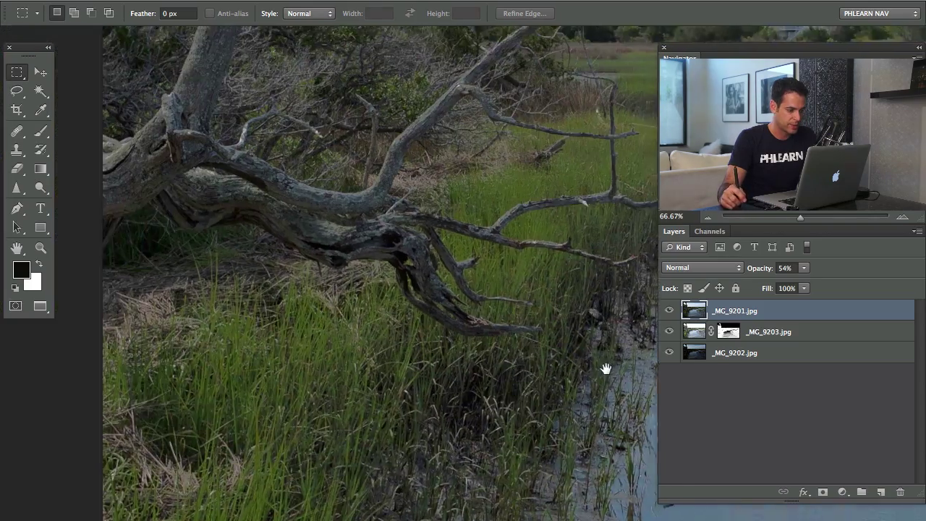
pyautogui.scroll(-2, 480, 401)
pyautogui.hscroll(6, 479, 401)
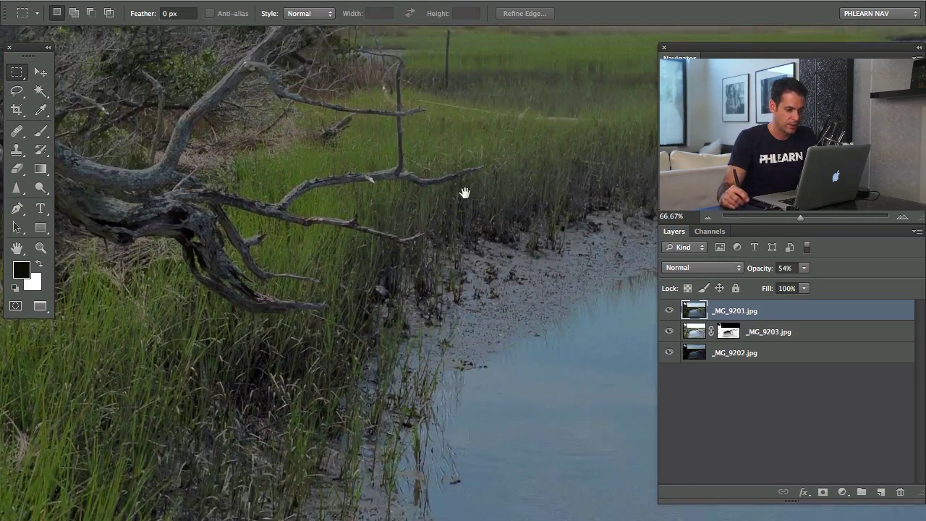
pyautogui.scroll(10, 465, 192)
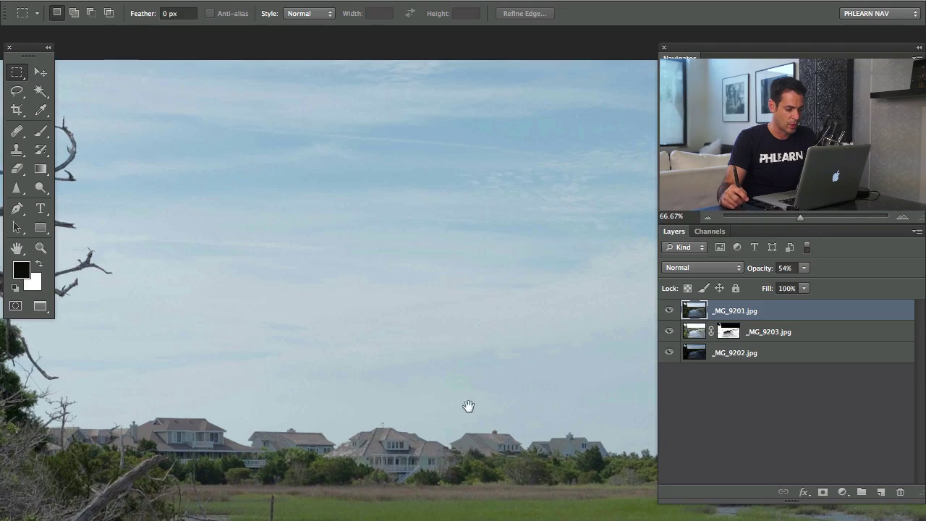
pyautogui.moveTo(468, 406); pyautogui.dragTo(314, 235)
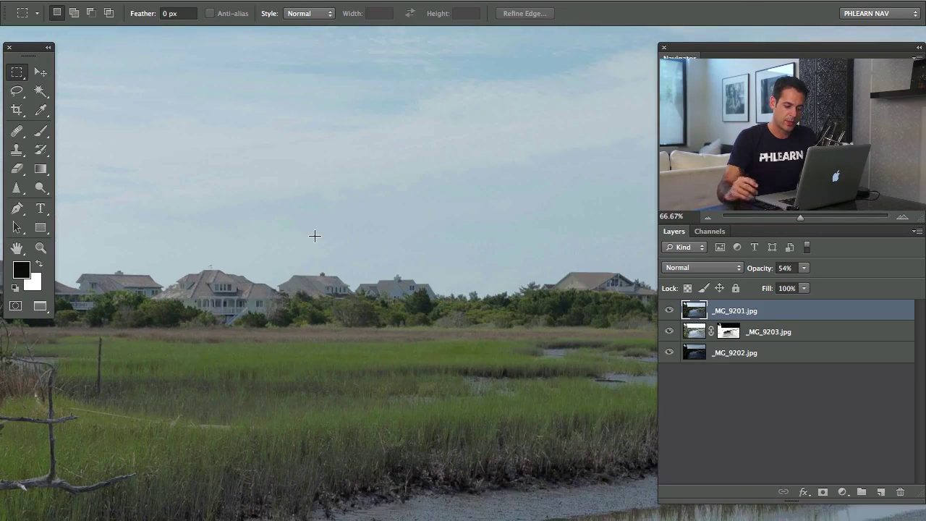
pyautogui.hotkey('ctrl', '-')
pyautogui.hotkey('ctrl', '-')
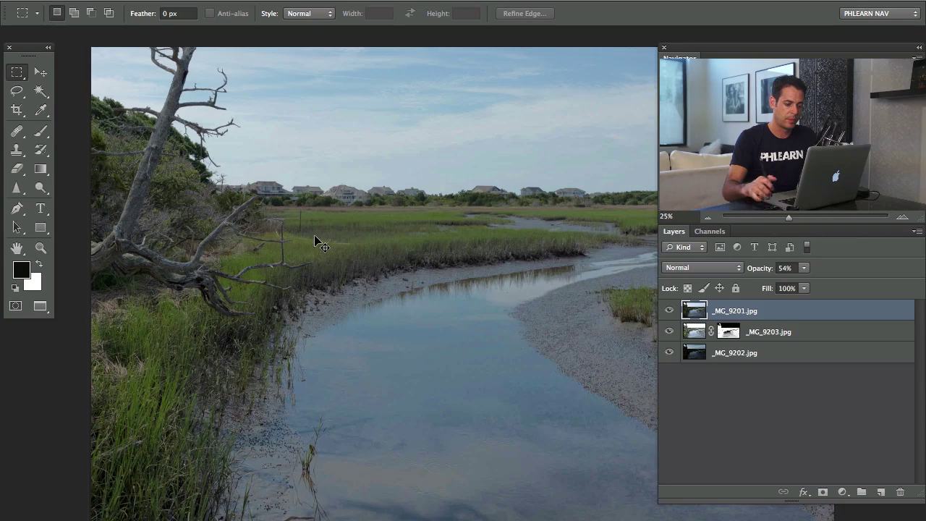
pyautogui.hscroll(3, 320, 296)
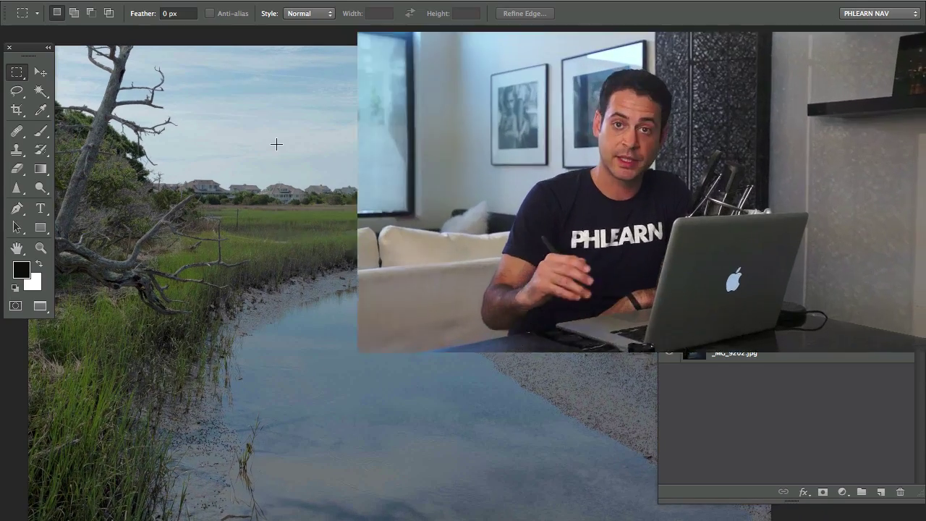